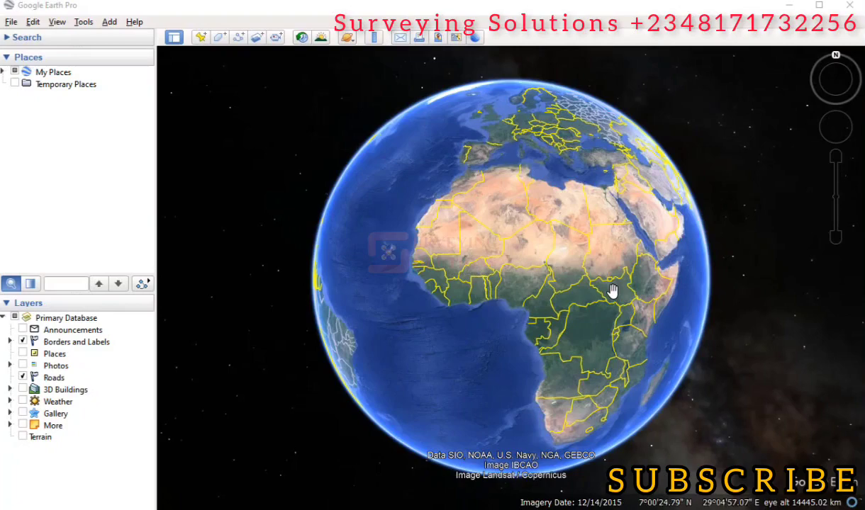
Expand the Search panel and turn the globe so West Africa is centred
{"action": "left_click", "coordinate": [7, 57]}
{"action": "left_click", "coordinate": [8, 56]}
{"action": "left_click", "coordinate": [6, 37]}
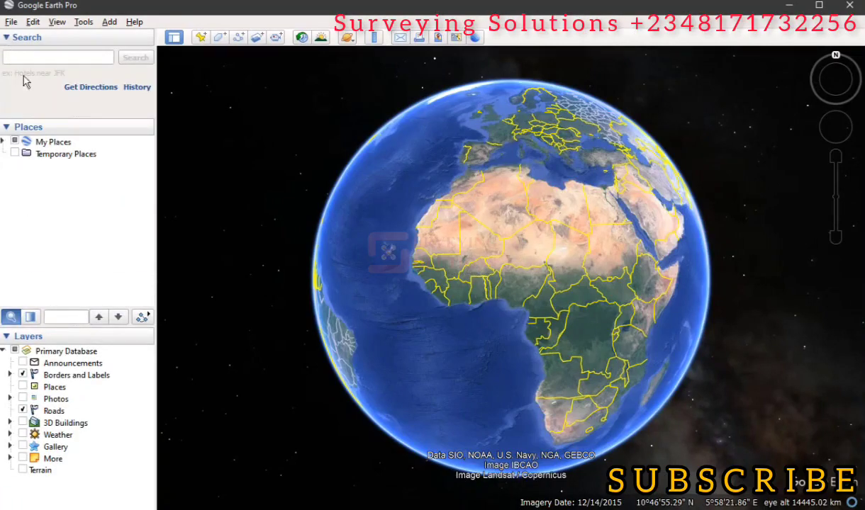
{"action": "left_click_drag", "start_coordinate": [531, 305], "coordinate": [531, 282]}
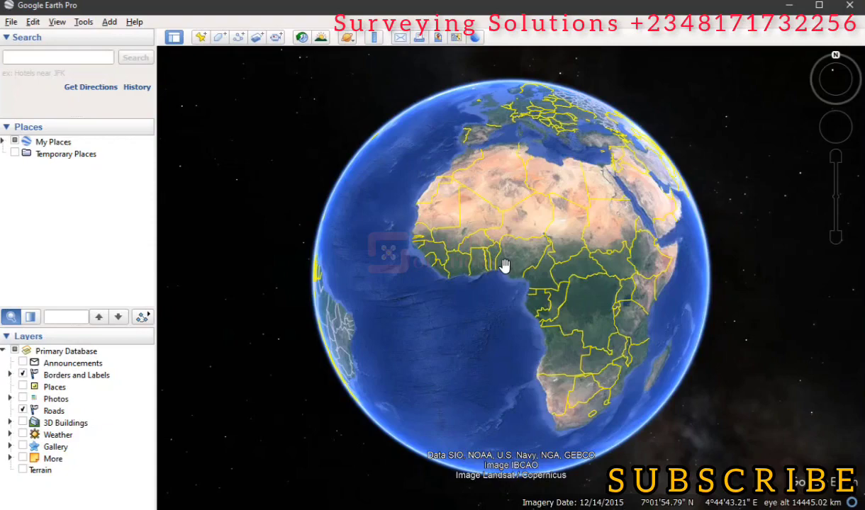
Zoom toward the Gulf of Guinea and pan Nigeria and its neighbours into view
{"action": "scroll", "coordinate": [504, 266], "scroll_direction": "up", "scroll_amount": 5}
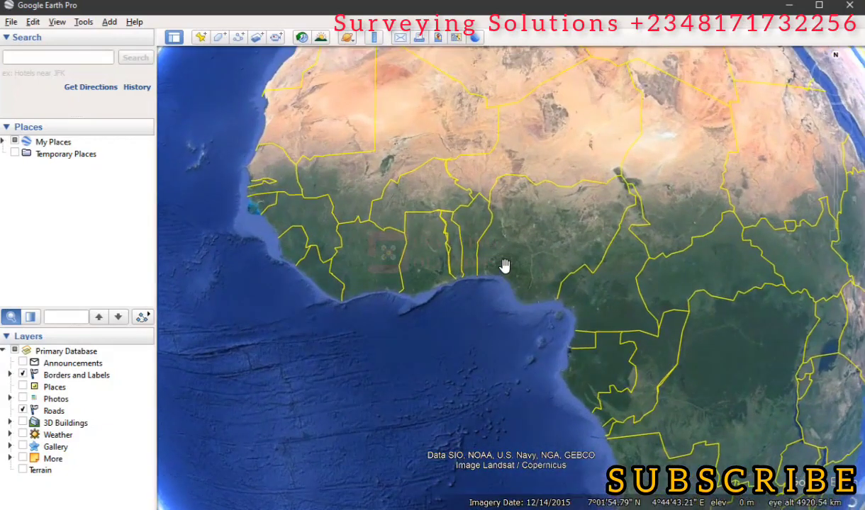
{"action": "scroll", "coordinate": [503, 265], "scroll_direction": "up", "scroll_amount": 2}
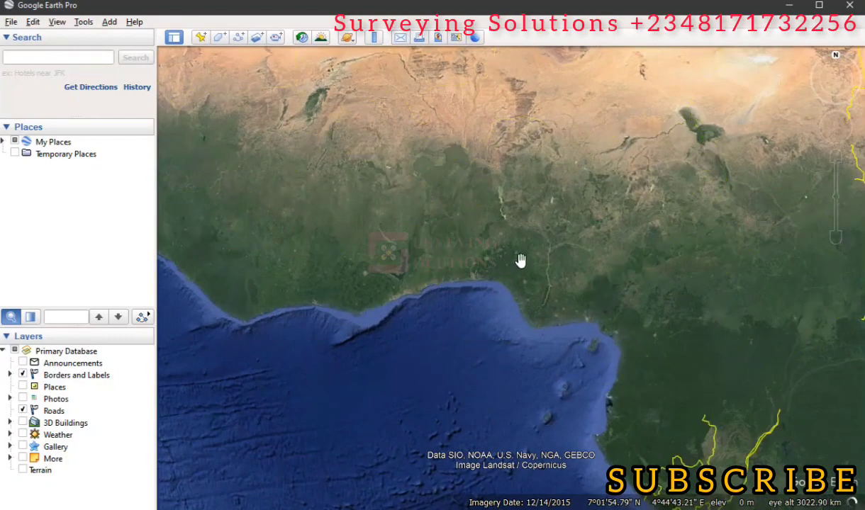
{"action": "left_click_drag", "start_coordinate": [579, 243], "coordinate": [533, 320]}
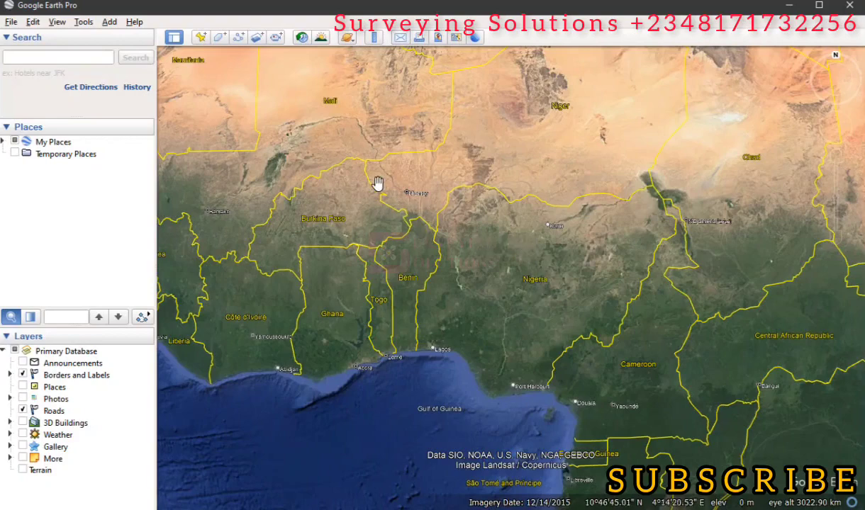
Search for 'federal high courts in nigeria' using the suggestion that appears after typing 'F'
{"action": "left_click", "coordinate": [37, 58]}
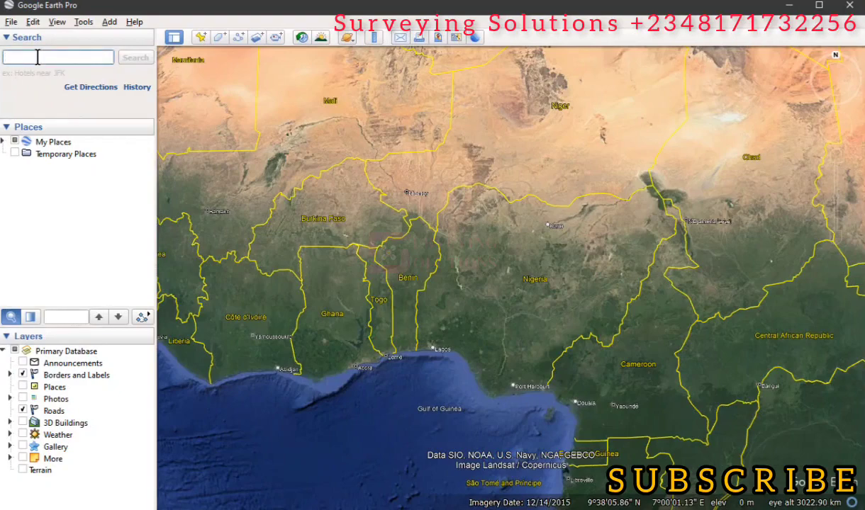
{"action": "type", "text": "Fede"}
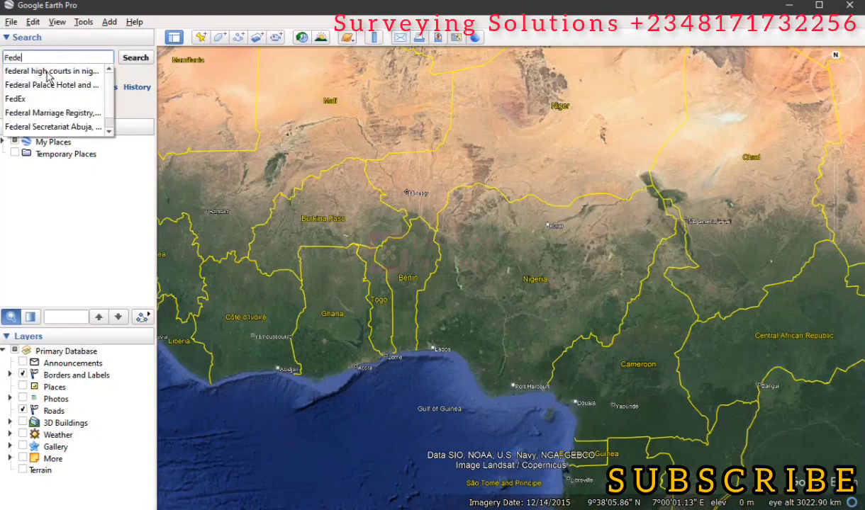
{"action": "left_click", "coordinate": [48, 73]}
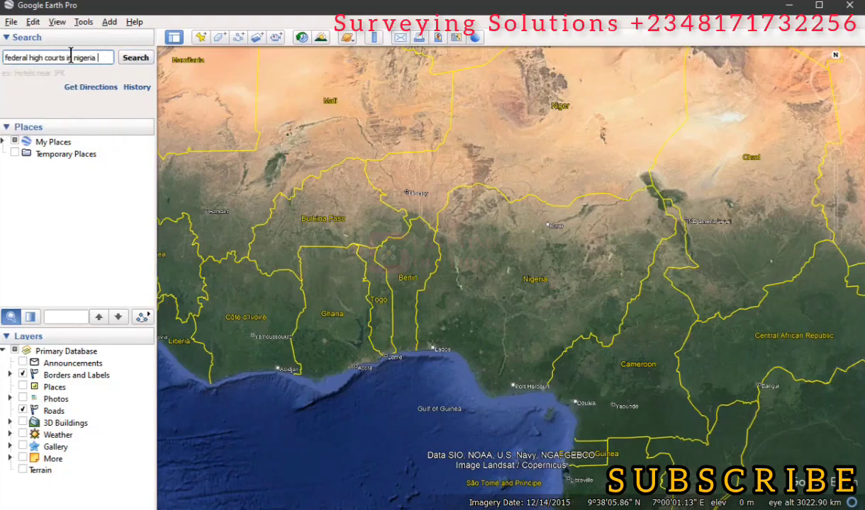
{"action": "left_click", "coordinate": [146, 62]}
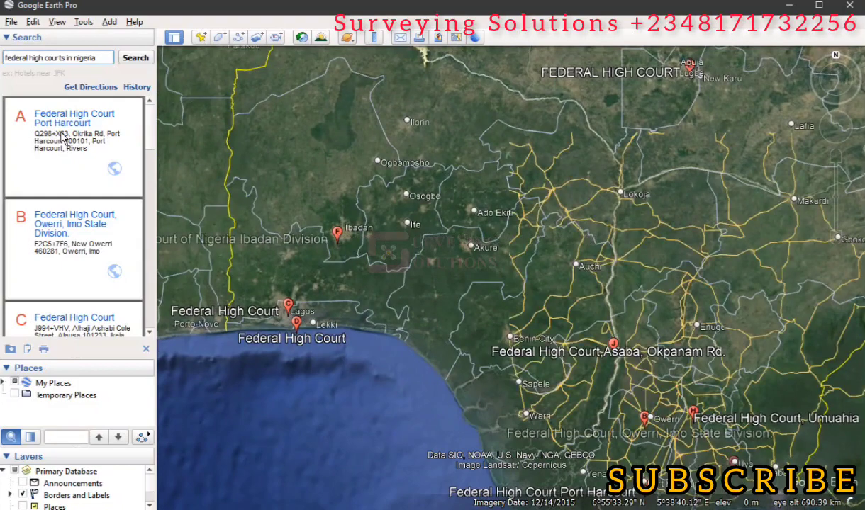
{"action": "scroll", "coordinate": [62, 139], "scroll_direction": "down", "scroll_amount": 10}
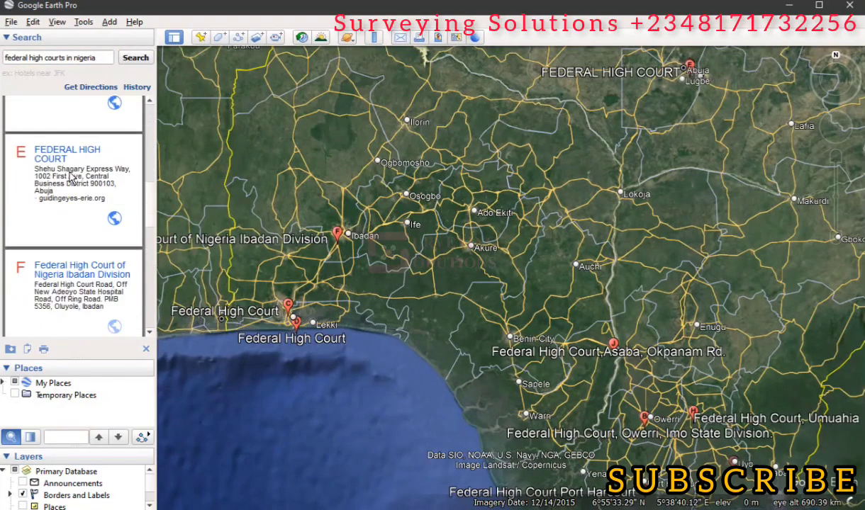
{"action": "scroll", "coordinate": [71, 179], "scroll_direction": "down", "scroll_amount": 10}
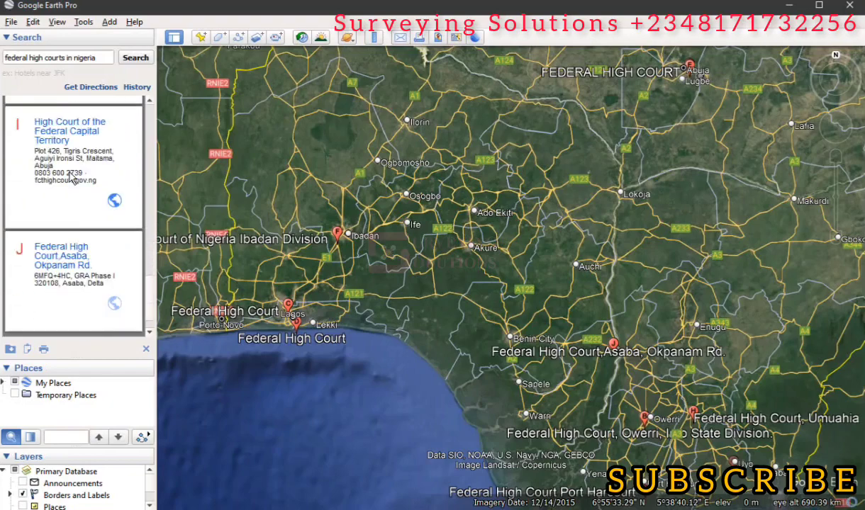
{"action": "scroll", "coordinate": [71, 174], "scroll_direction": "down", "scroll_amount": 3}
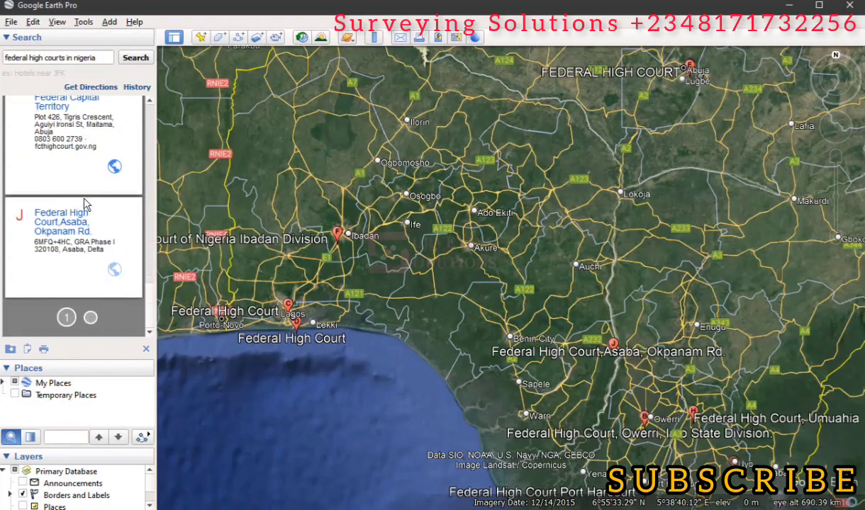
{"action": "scroll", "coordinate": [84, 204], "scroll_direction": "up", "scroll_amount": 7}
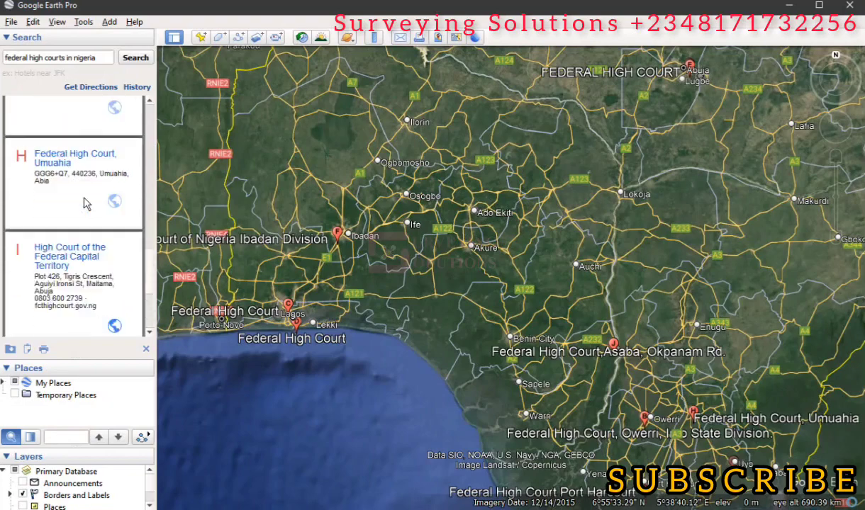
{"action": "scroll", "coordinate": [84, 204], "scroll_direction": "up", "scroll_amount": 10}
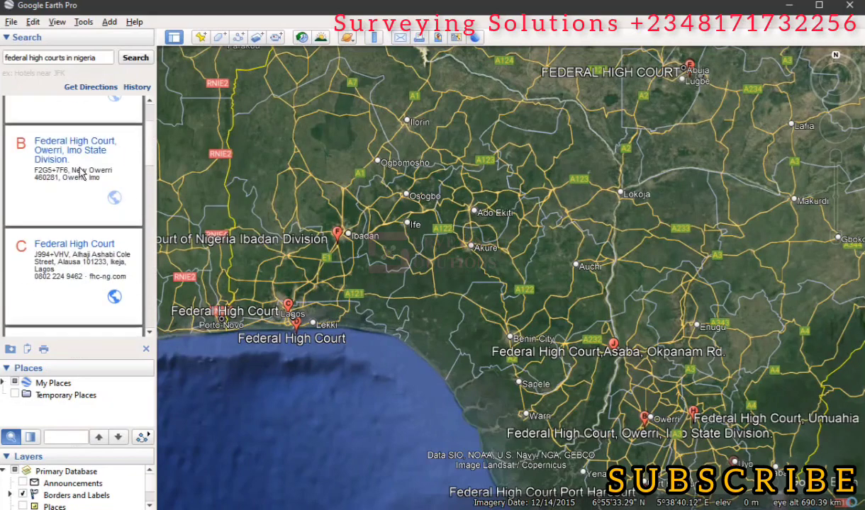
{"action": "scroll", "coordinate": [82, 173], "scroll_direction": "up", "scroll_amount": 2}
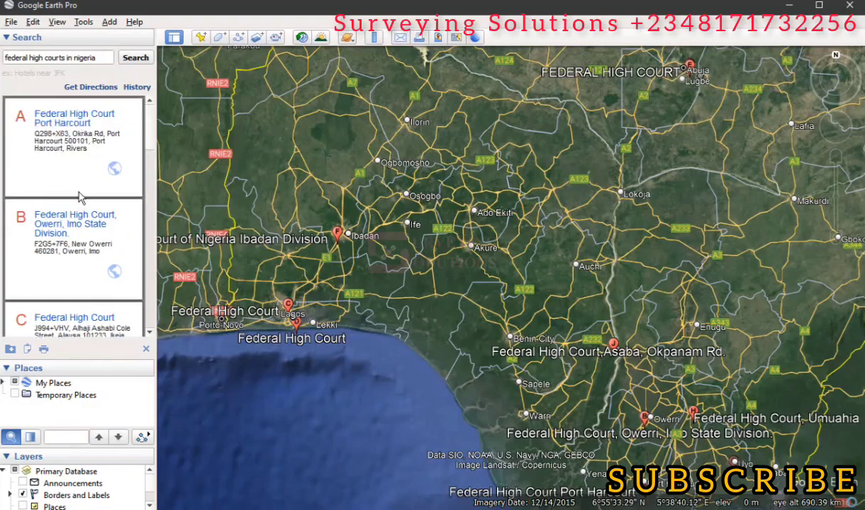
{"action": "scroll", "coordinate": [80, 199], "scroll_direction": "down", "scroll_amount": 6}
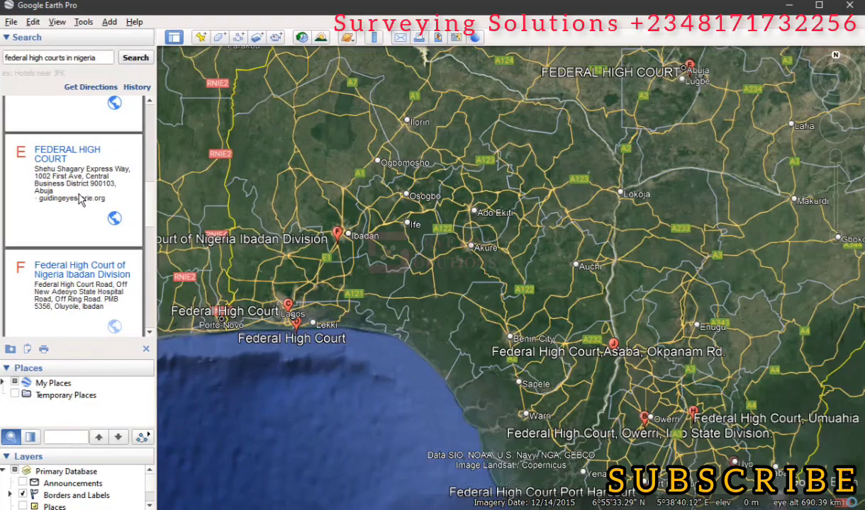
{"action": "scroll", "coordinate": [57, 158], "scroll_direction": "up", "scroll_amount": 4}
{"action": "scroll", "coordinate": [53, 125], "scroll_direction": "up", "scroll_amount": 2}
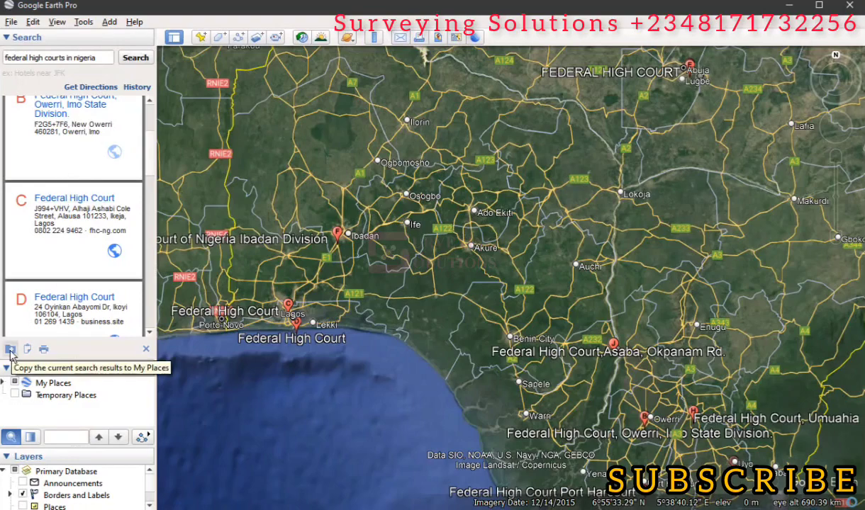
Copy the federal high court results list into My Places, running the copy twice
{"action": "left_click", "coordinate": [10, 349]}
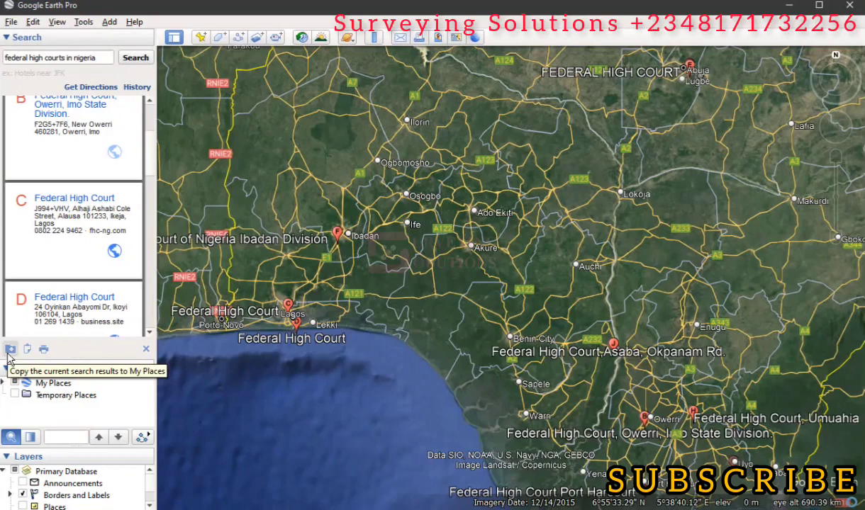
{"action": "scroll", "coordinate": [76, 126], "scroll_direction": "up", "scroll_amount": 3}
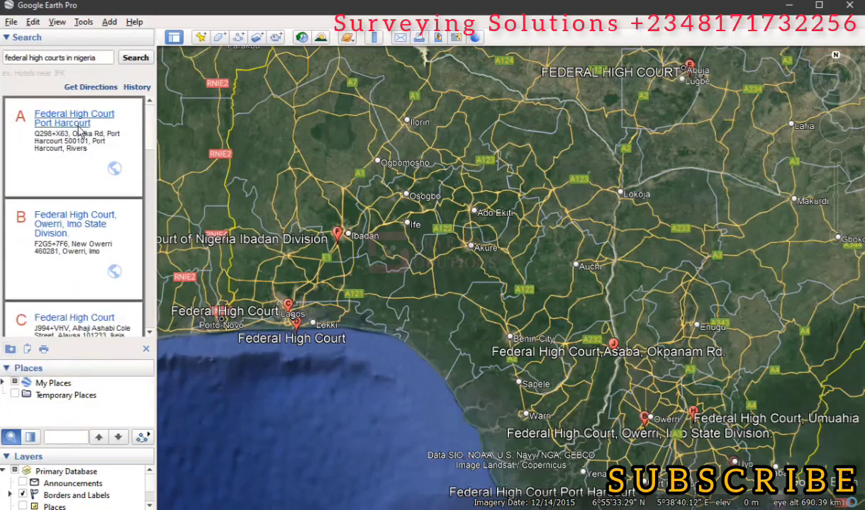
{"action": "scroll", "coordinate": [76, 131], "scroll_direction": "down", "scroll_amount": 5}
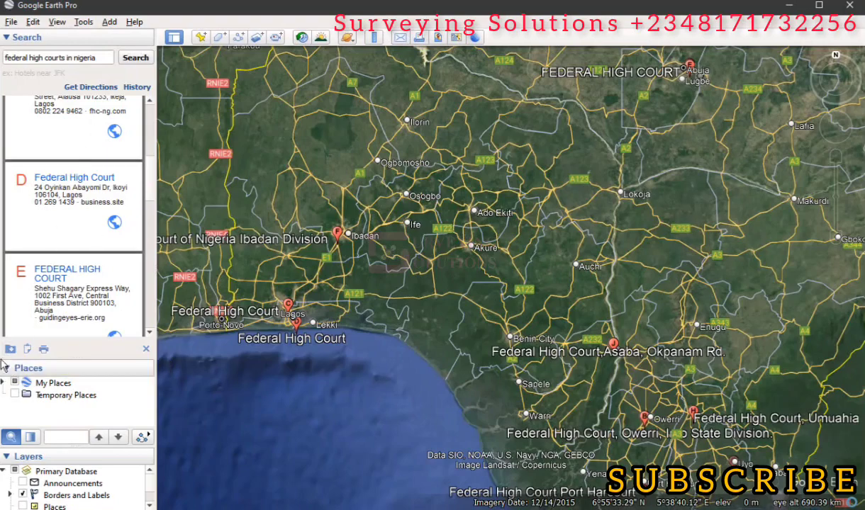
{"action": "left_click", "coordinate": [10, 350]}
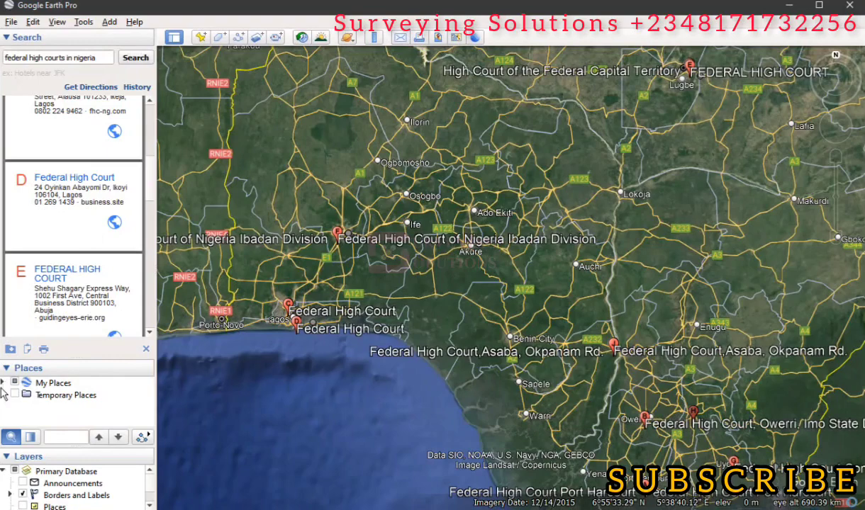
Collapse Search, expand the 'federal high courts in nigeria' folder in My Places, and select it
{"action": "left_click", "coordinate": [2, 382]}
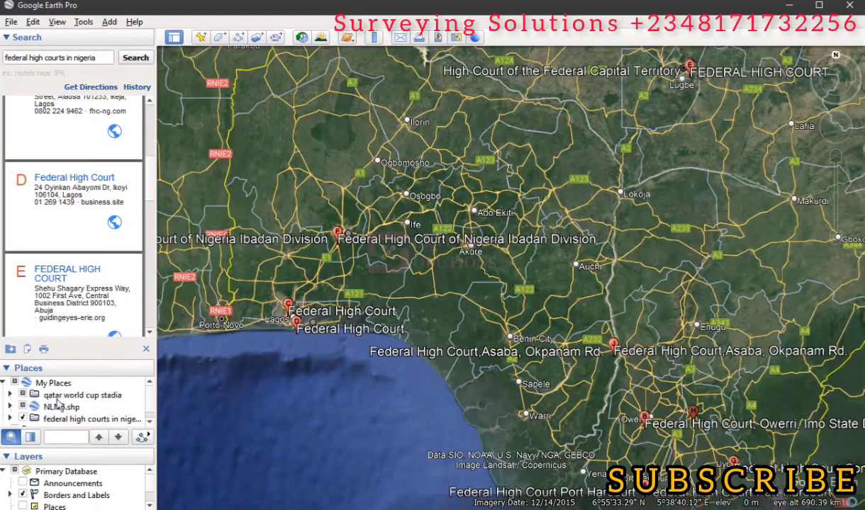
{"action": "scroll", "coordinate": [60, 388], "scroll_direction": "down", "scroll_amount": 1}
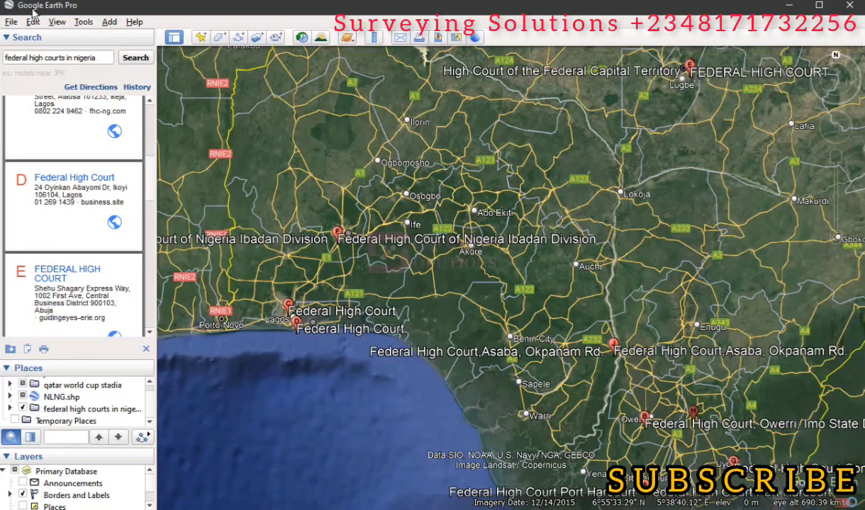
{"action": "left_click", "coordinate": [5, 38]}
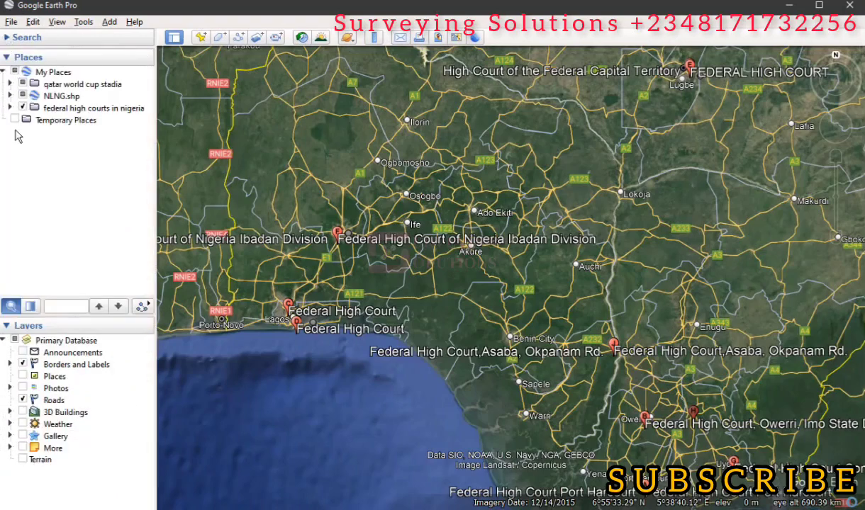
{"action": "left_click", "coordinate": [10, 108]}
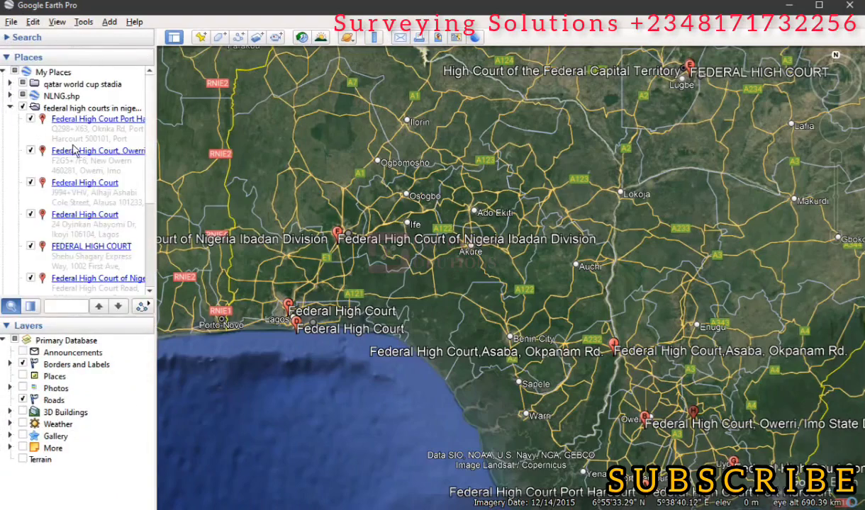
{"action": "scroll", "coordinate": [108, 158], "scroll_direction": "down", "scroll_amount": 2}
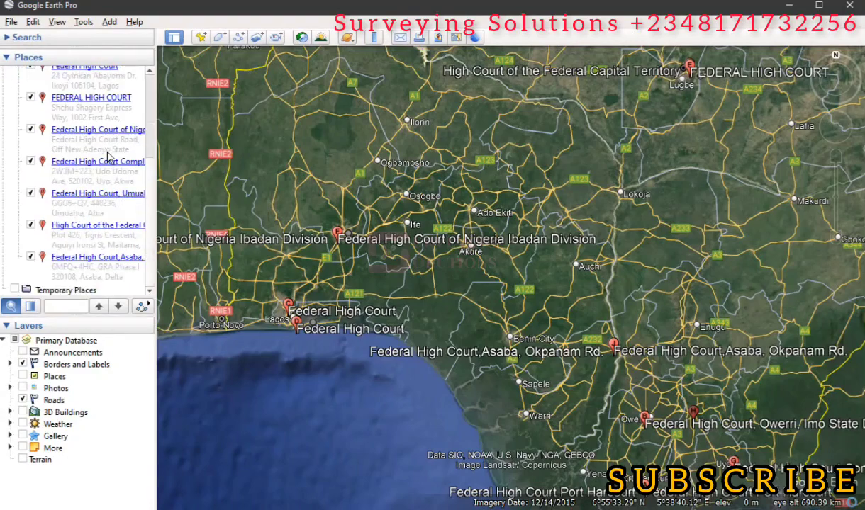
{"action": "scroll", "coordinate": [108, 157], "scroll_direction": "up", "scroll_amount": 3}
{"action": "scroll", "coordinate": [108, 158], "scroll_direction": "down", "scroll_amount": 3}
{"action": "scroll", "coordinate": [109, 158], "scroll_direction": "up", "scroll_amount": 3}
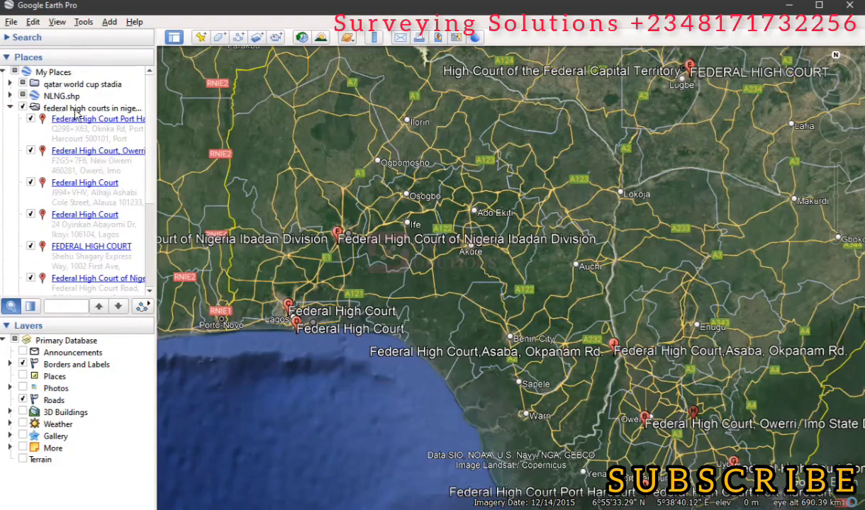
{"action": "left_click", "coordinate": [79, 110]}
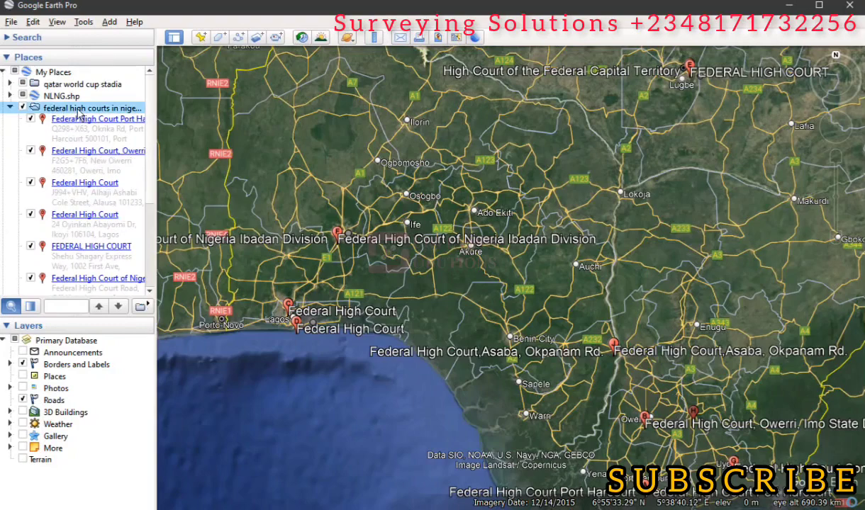
Save the court folder with Save Place As, keeping the Kml (*.kml) format
{"action": "right_click", "coordinate": [76, 110]}
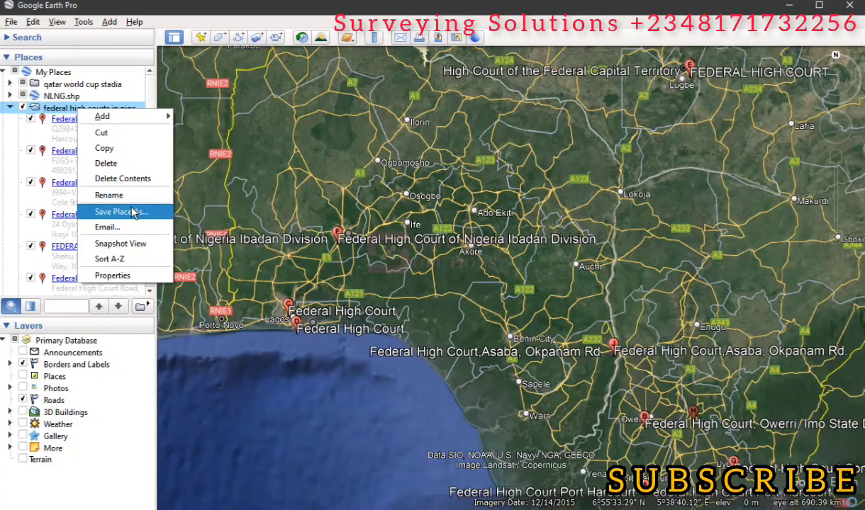
{"action": "left_click", "coordinate": [134, 215]}
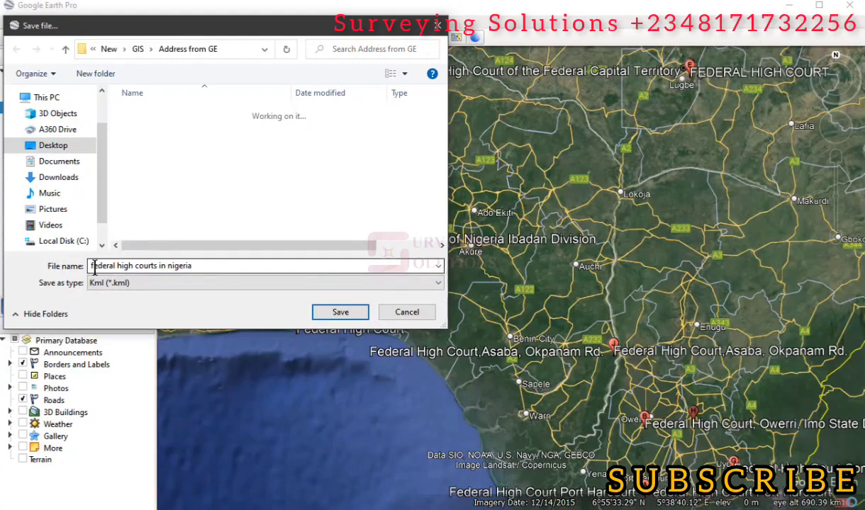
{"action": "left_click", "coordinate": [155, 284]}
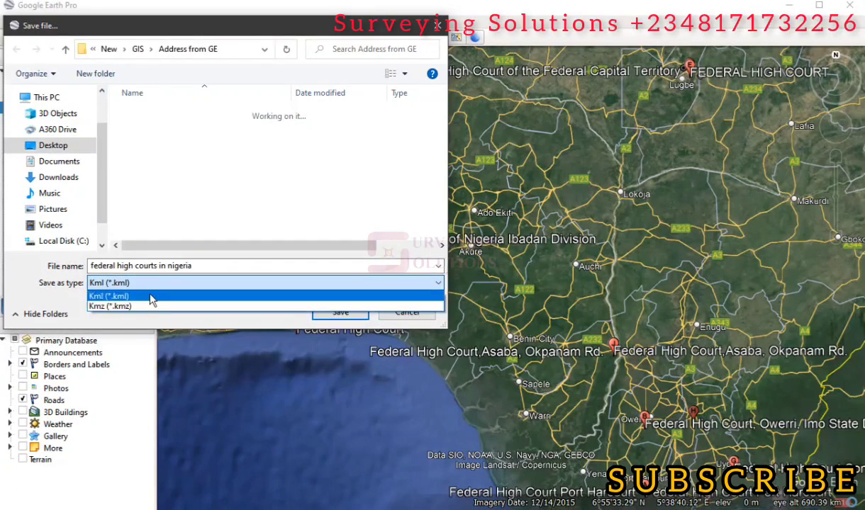
{"action": "left_click", "coordinate": [151, 296]}
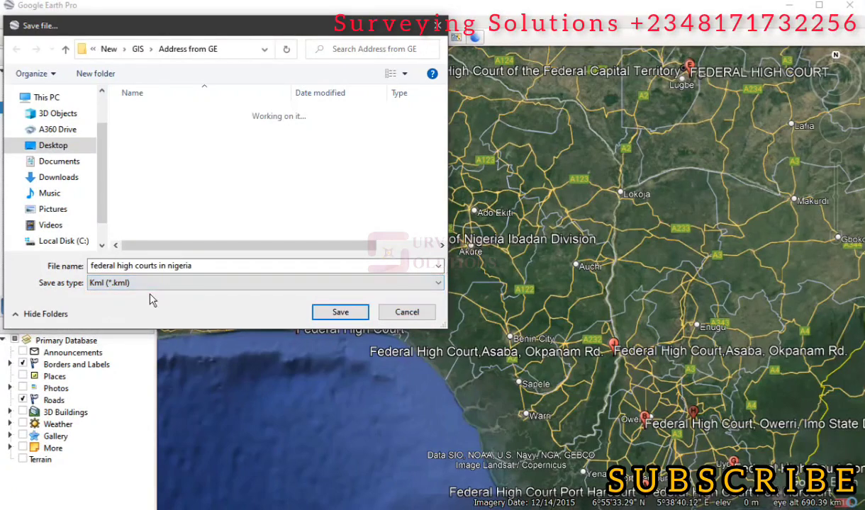
{"action": "left_click", "coordinate": [339, 313]}
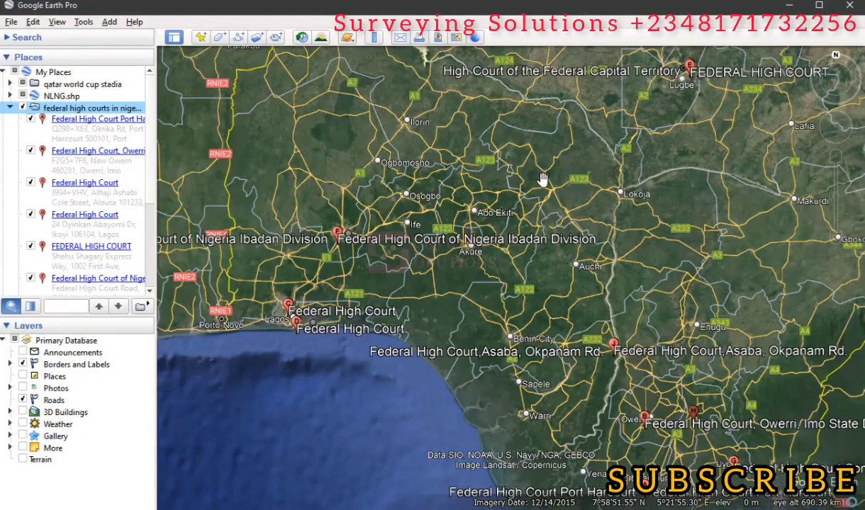
Zoom out and back in on the court pins, then select the saved KML in Address from GE
{"action": "scroll", "coordinate": [502, 165], "scroll_direction": "down", "scroll_amount": 1}
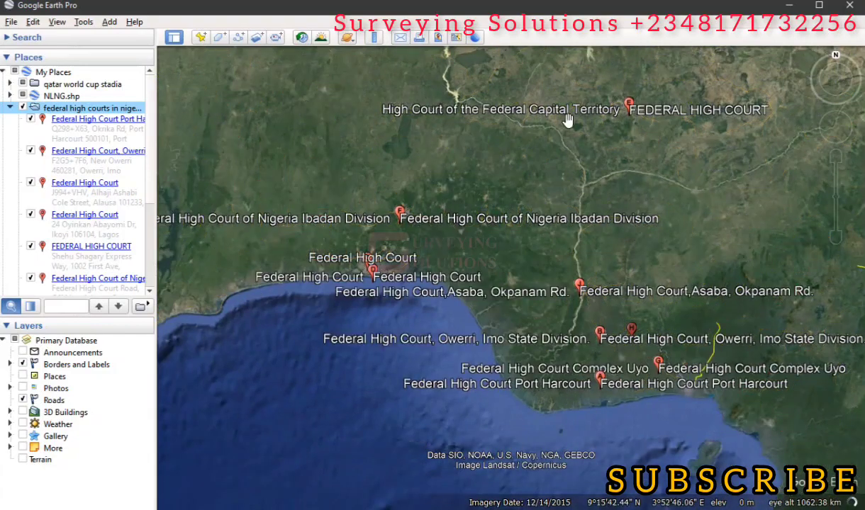
{"action": "scroll", "coordinate": [491, 193], "scroll_direction": "up", "scroll_amount": 1}
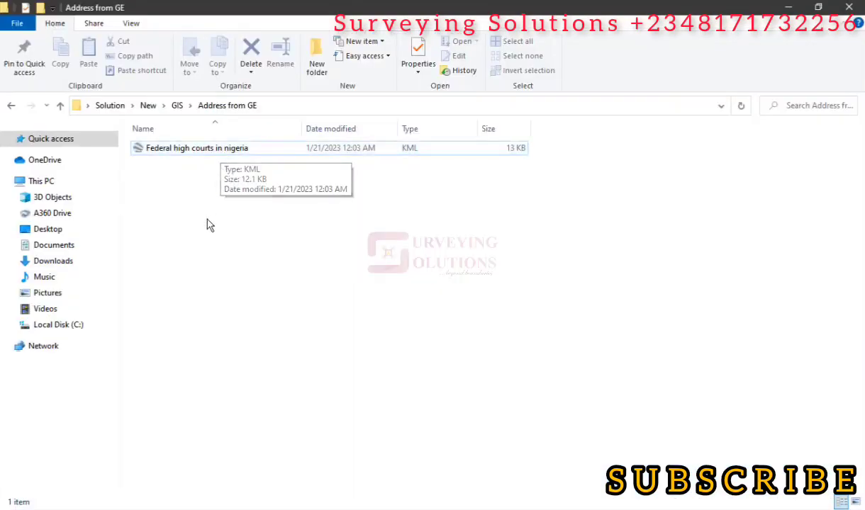
{"action": "left_click", "coordinate": [209, 151]}
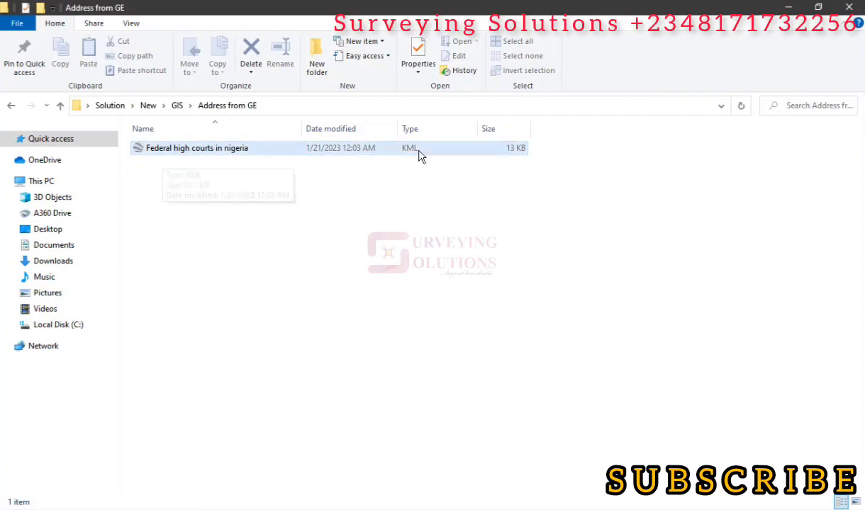
Deselect the Federal high courts in nigeria KML file in File Explorer
{"action": "left_click", "coordinate": [221, 195]}
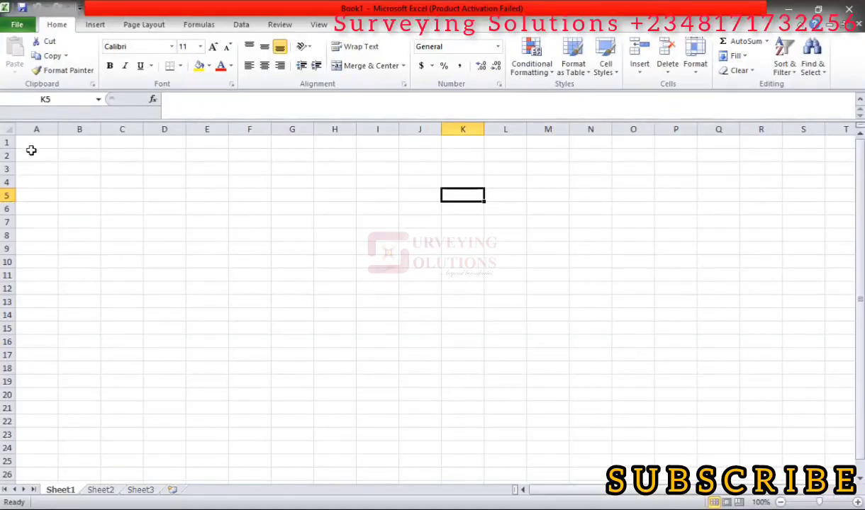
In File > Open, switch the filter to All Files and pick the 'Federal high courts in nigeria' KML
{"action": "left_click", "coordinate": [33, 146]}
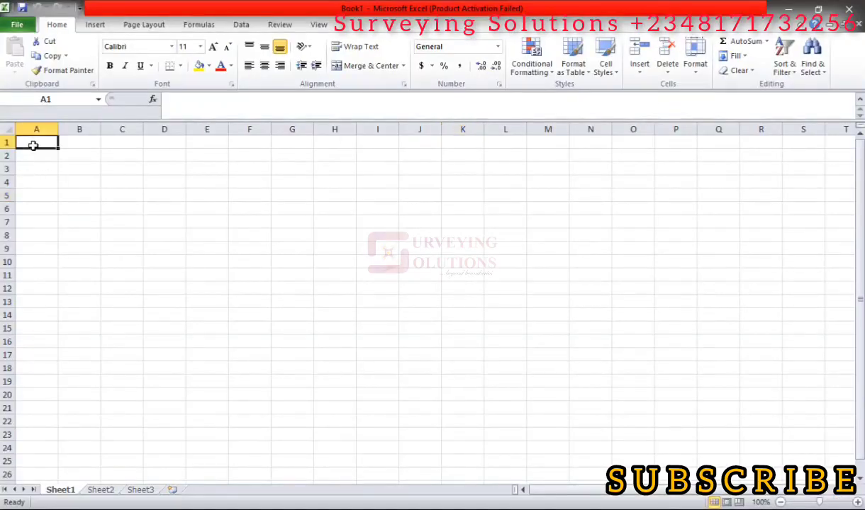
{"action": "left_click", "coordinate": [11, 26]}
{"action": "left_click", "coordinate": [36, 85]}
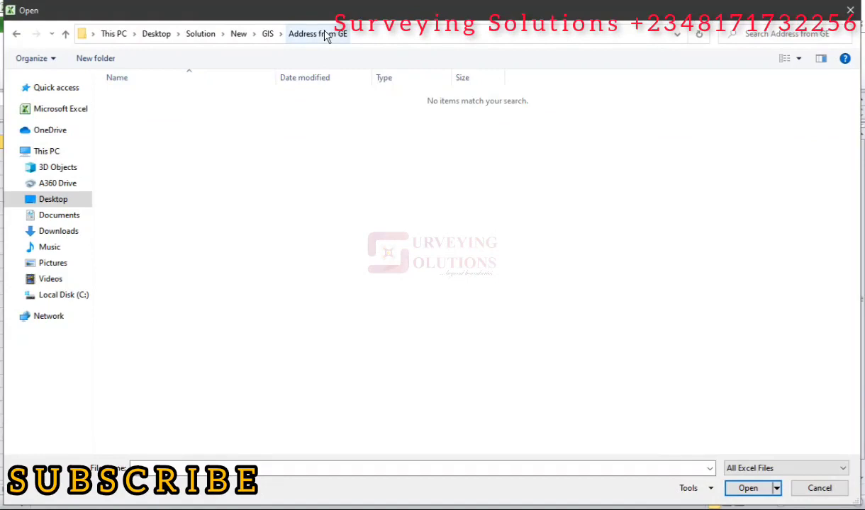
{"action": "left_click", "coordinate": [746, 471]}
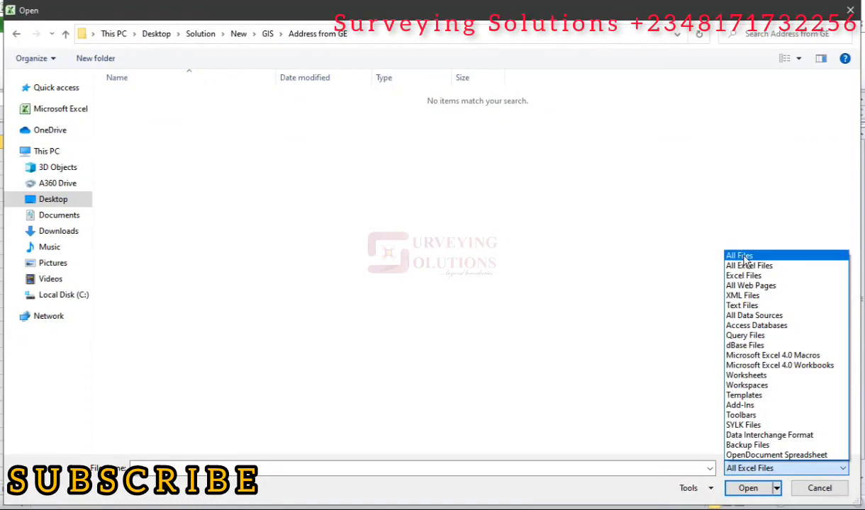
{"action": "left_click", "coordinate": [740, 257]}
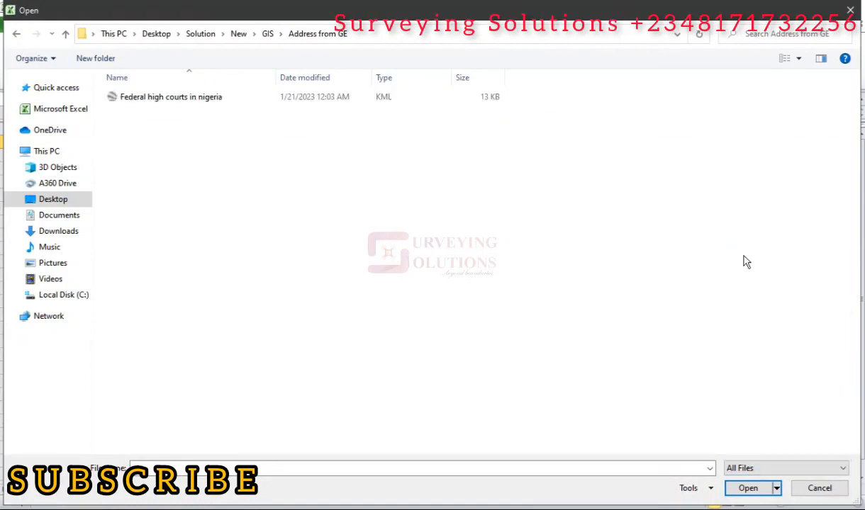
{"action": "left_click", "coordinate": [159, 99]}
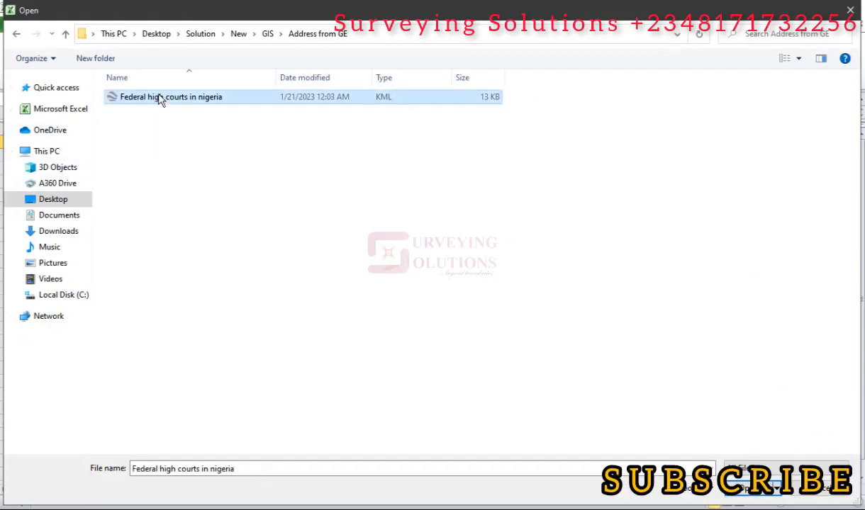
Open the KML, accept the format warning, import it As an XML table and accept the schema
{"action": "left_click", "coordinate": [745, 494]}
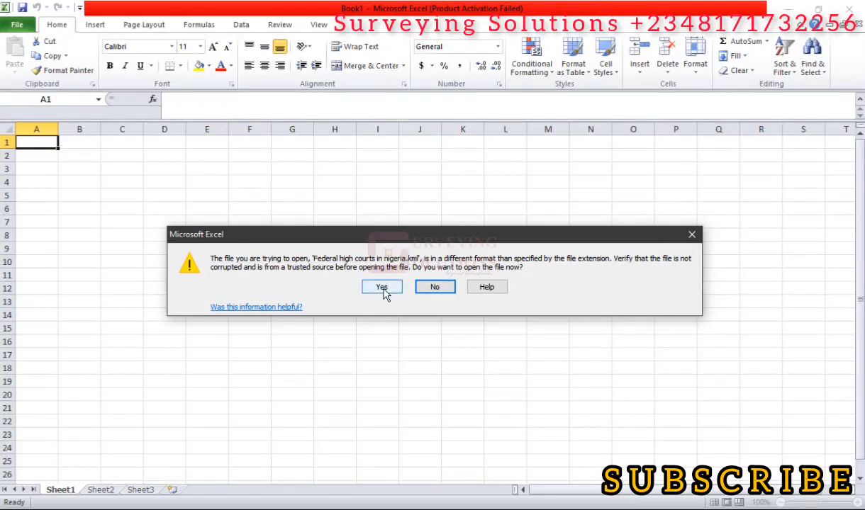
{"action": "left_click", "coordinate": [383, 289]}
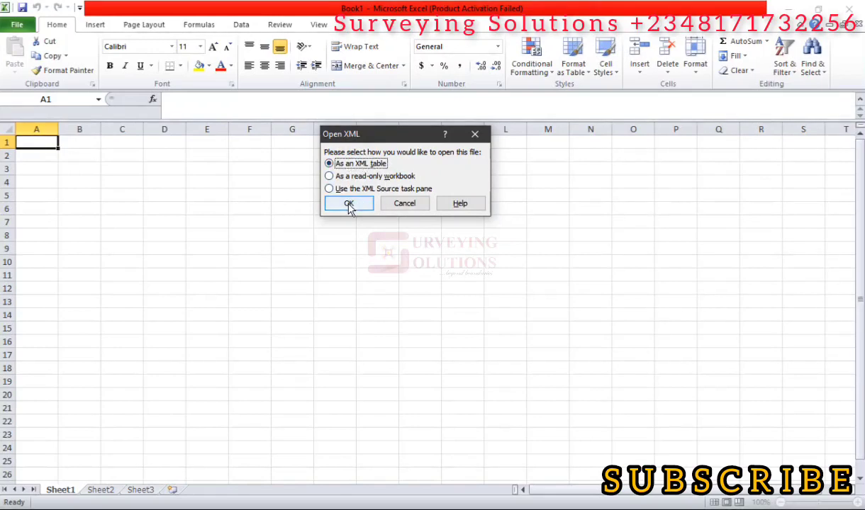
{"action": "left_click", "coordinate": [349, 204]}
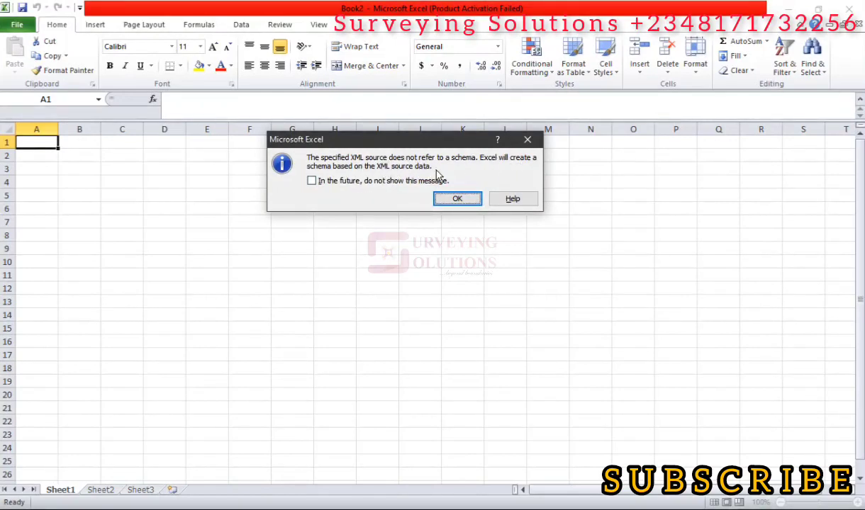
{"action": "left_click", "coordinate": [456, 198]}
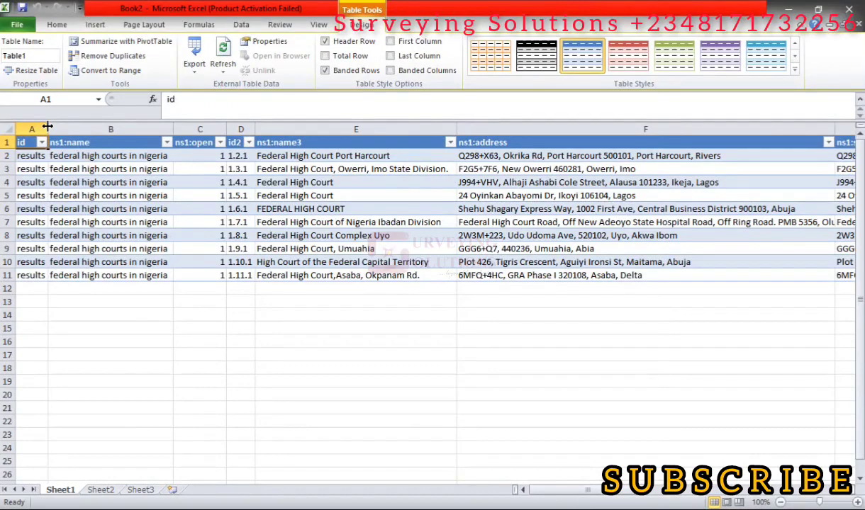
Widen column A to about 20.71 and click through the leading column headers
{"action": "left_click_drag", "start_coordinate": [47, 126], "coordinate": [62, 142]}
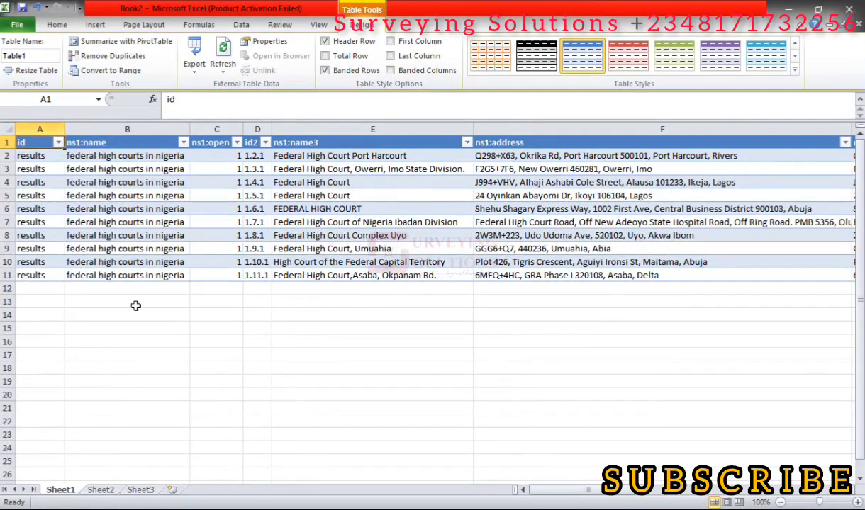
{"action": "left_click", "coordinate": [36, 129]}
{"action": "left_click", "coordinate": [108, 129]}
{"action": "left_click", "coordinate": [212, 129]}
{"action": "left_click", "coordinate": [287, 129]}
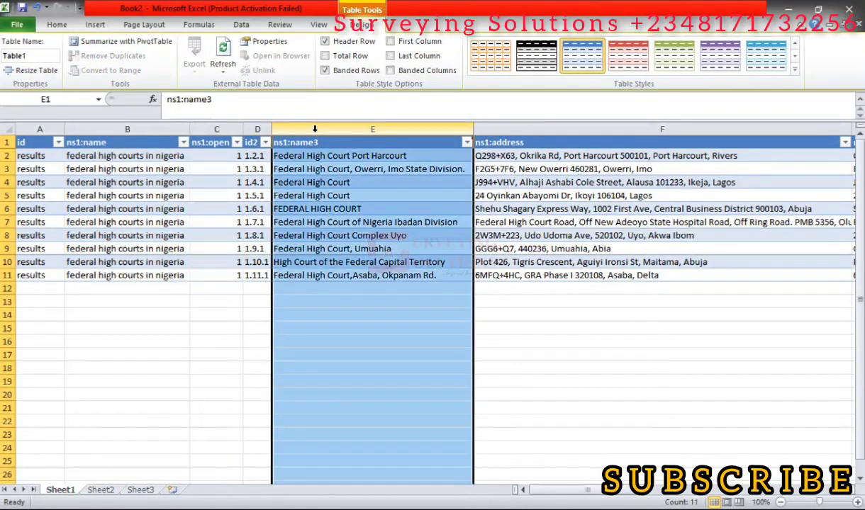
{"action": "left_click", "coordinate": [257, 129]}
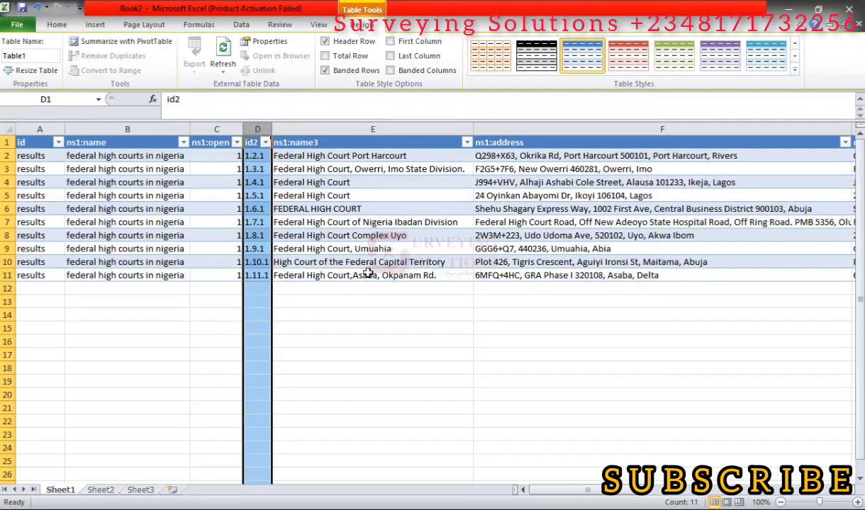
Select columns A through D: id, ns1:name, ns1:open and id2
{"action": "left_click_drag", "start_coordinate": [548, 495], "coordinate": [575, 496]}
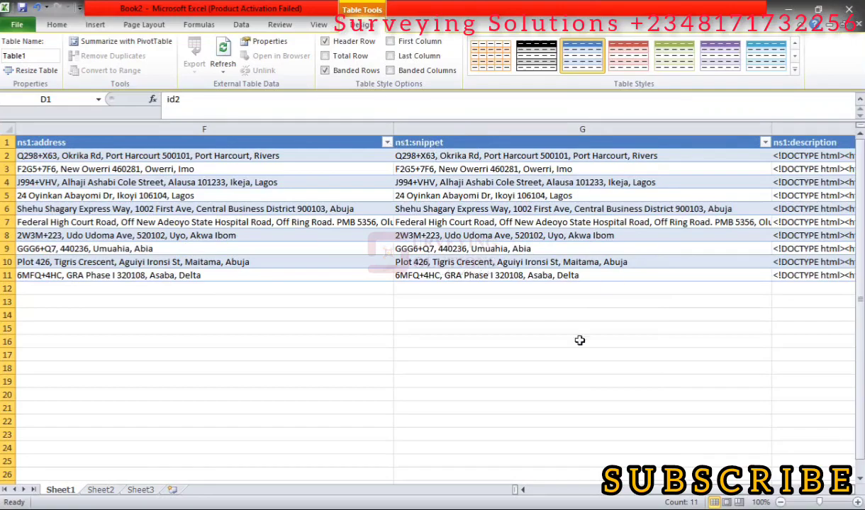
{"action": "scroll", "coordinate": [675, 498], "scroll_direction": "right", "scroll_amount": 3}
{"action": "scroll", "coordinate": [713, 476], "scroll_direction": "left", "scroll_amount": 8}
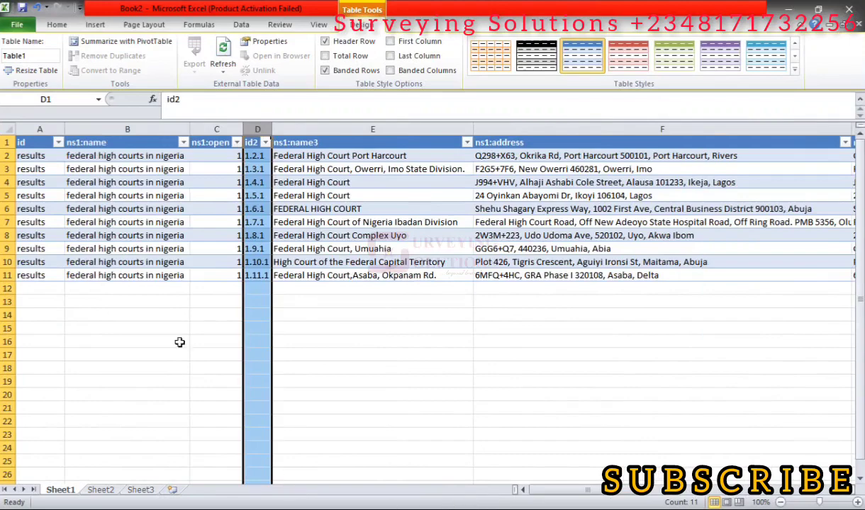
{"action": "left_click_drag", "start_coordinate": [32, 129], "coordinate": [254, 187]}
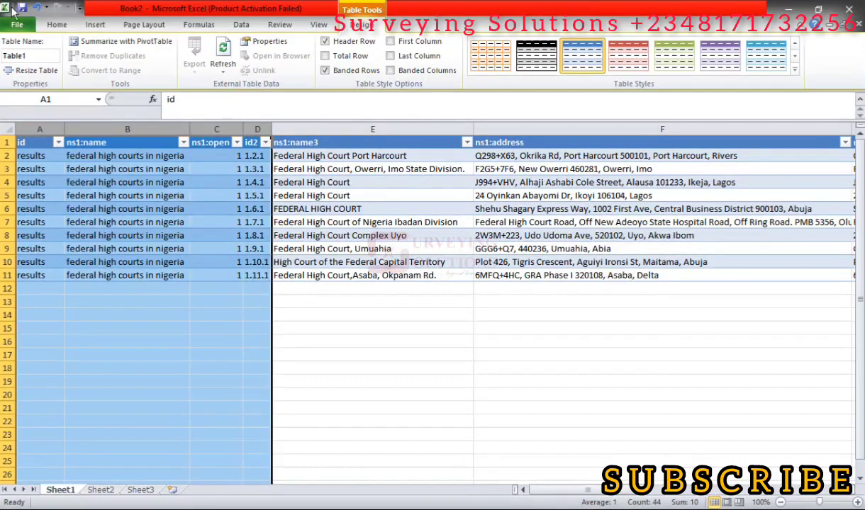
Delete columns A:D and rename the A1 header to NAME
{"action": "left_click", "coordinate": [57, 25]}
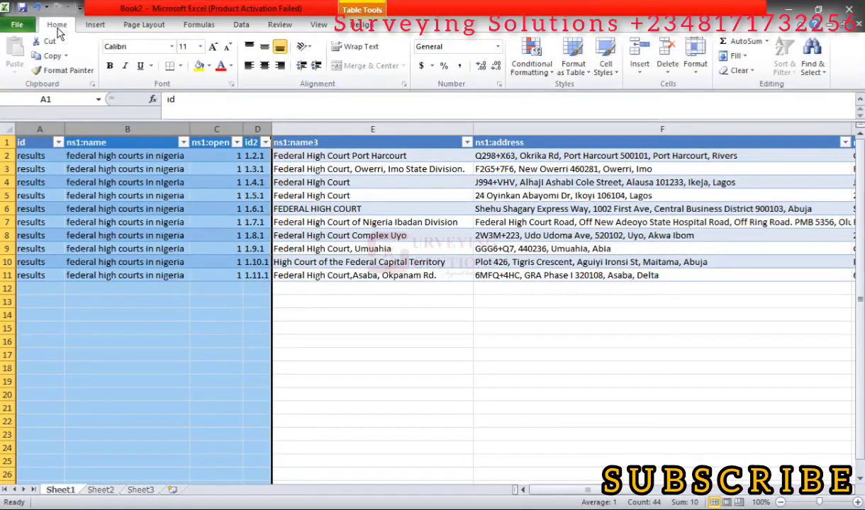
{"action": "left_click", "coordinate": [667, 57]}
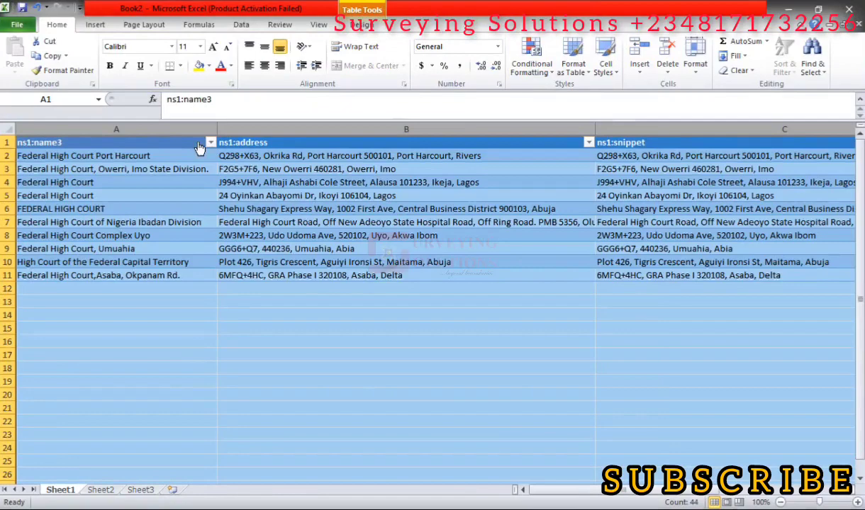
{"action": "left_click", "coordinate": [56, 144]}
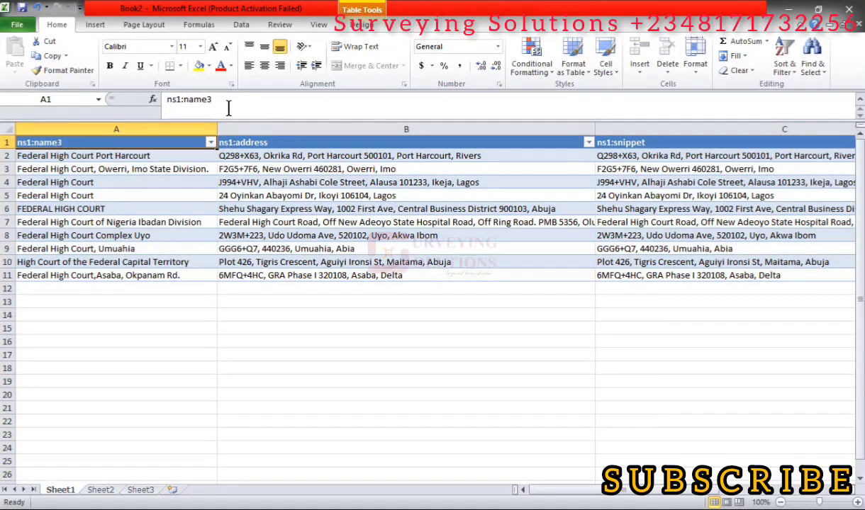
{"action": "left_click_drag", "start_coordinate": [217, 100], "coordinate": [134, 96]}
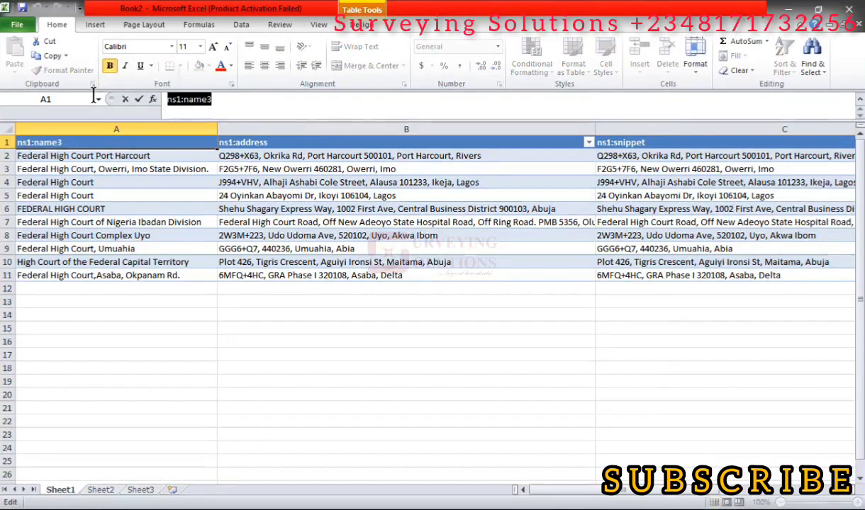
{"action": "type", "text": "N"}
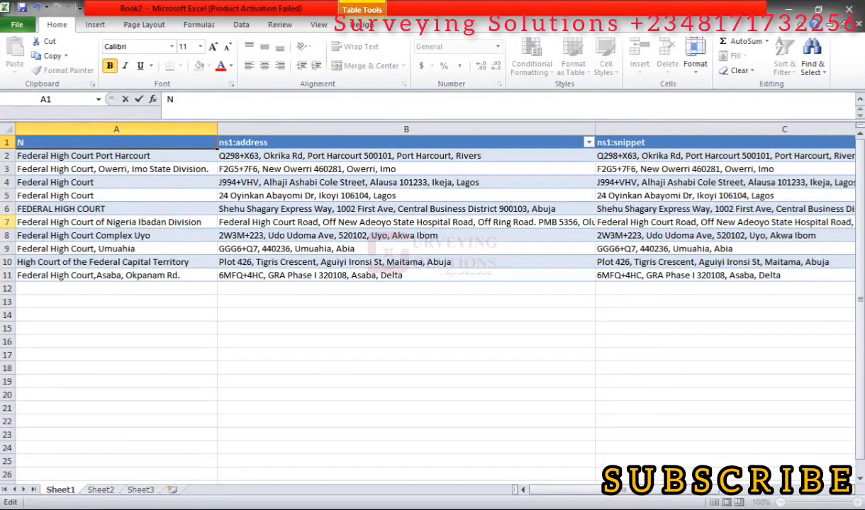
{"action": "type", "text": "AME"}
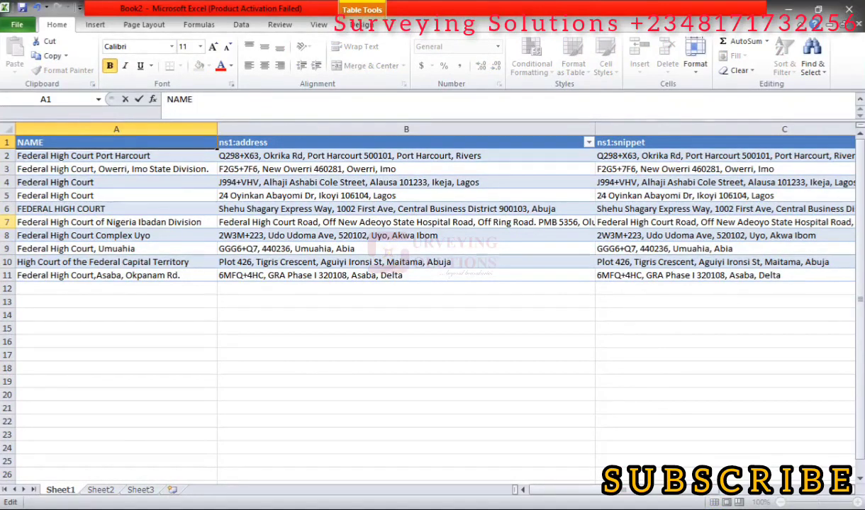
{"action": "left_click", "coordinate": [271, 143]}
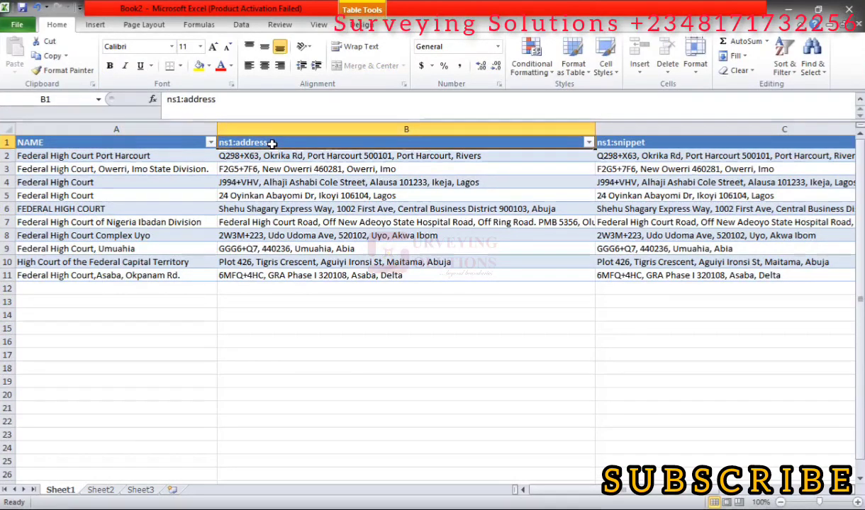
Strip the ns1: prefix so the B1 header reads address
{"action": "left_click", "coordinate": [231, 101]}
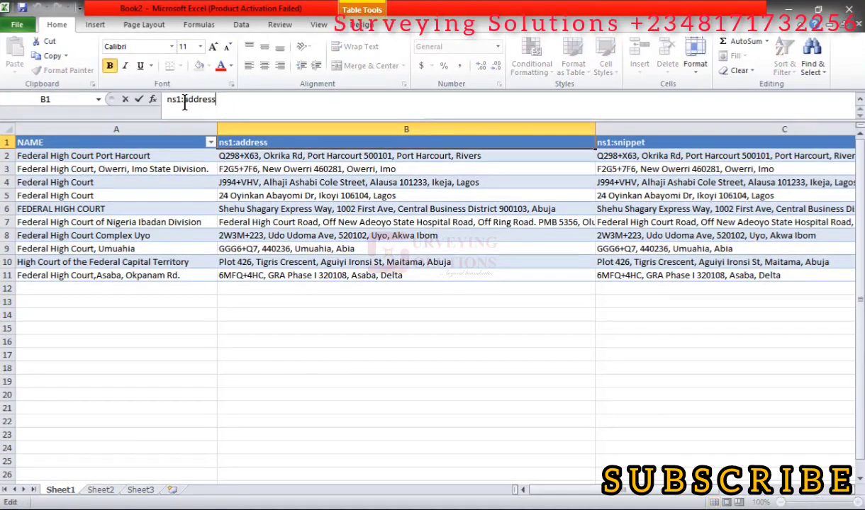
{"action": "left_click_drag", "start_coordinate": [184, 100], "coordinate": [167, 100]}
{"action": "key", "text": "BackSpace"}
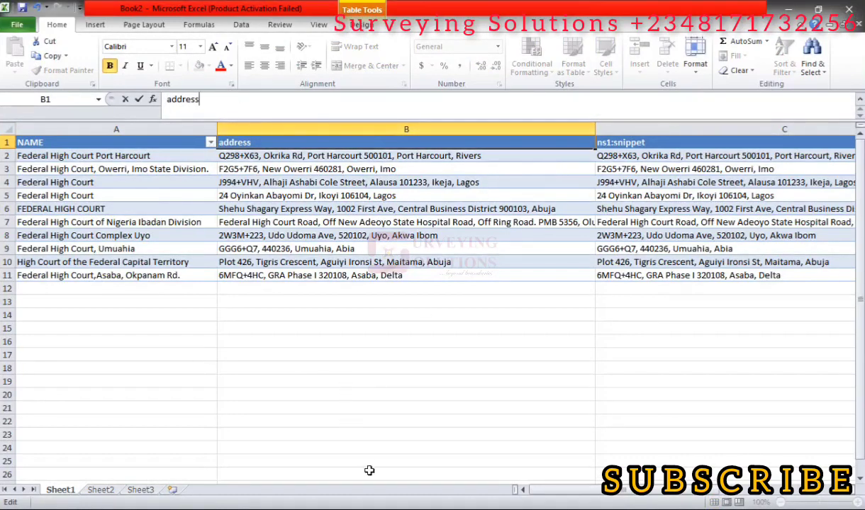
{"action": "left_click_drag", "start_coordinate": [525, 490], "coordinate": [608, 483]}
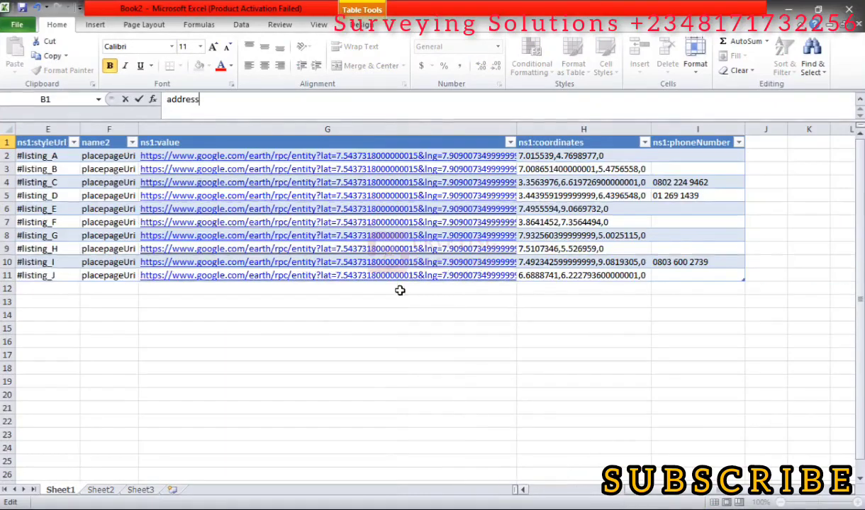
{"action": "left_click", "coordinate": [164, 128]}
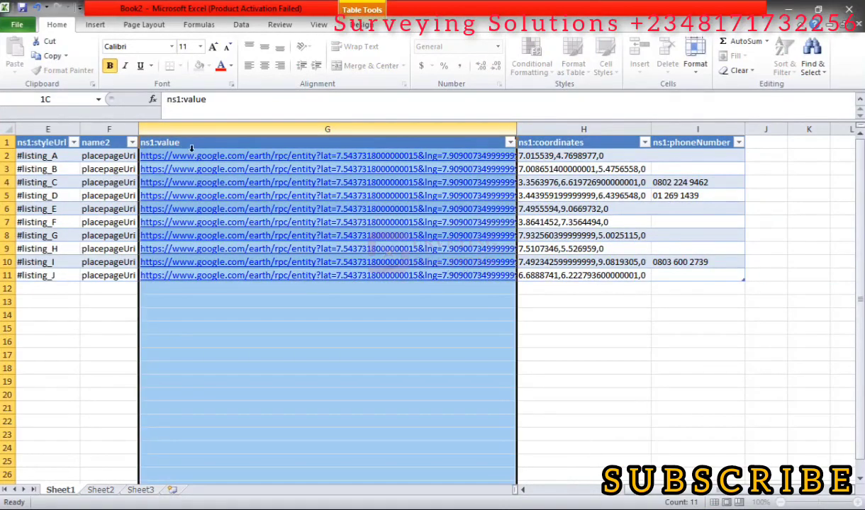
Delete the ns1:value, ns1:coordinates and ns1:phoneNumber columns together
{"action": "left_click_drag", "start_coordinate": [412, 164], "coordinate": [608, 156]}
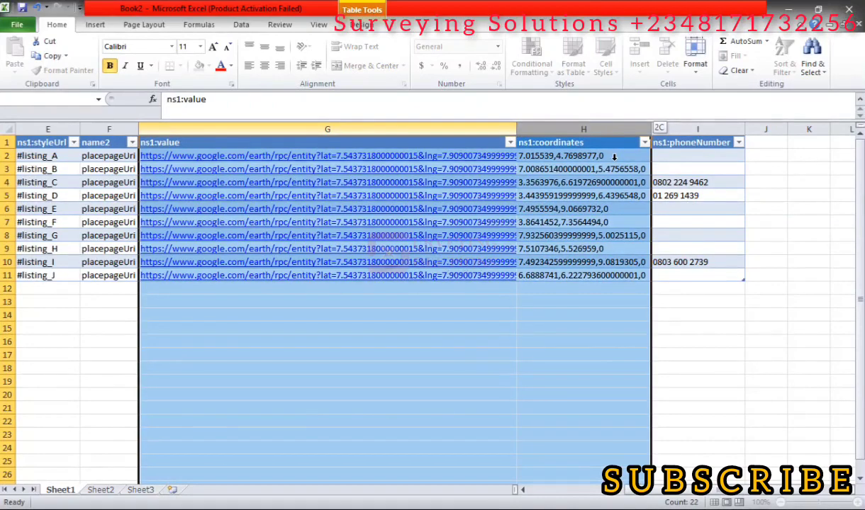
{"action": "left_click_drag", "start_coordinate": [614, 156], "coordinate": [659, 159]}
{"action": "left_click", "coordinate": [667, 51]}
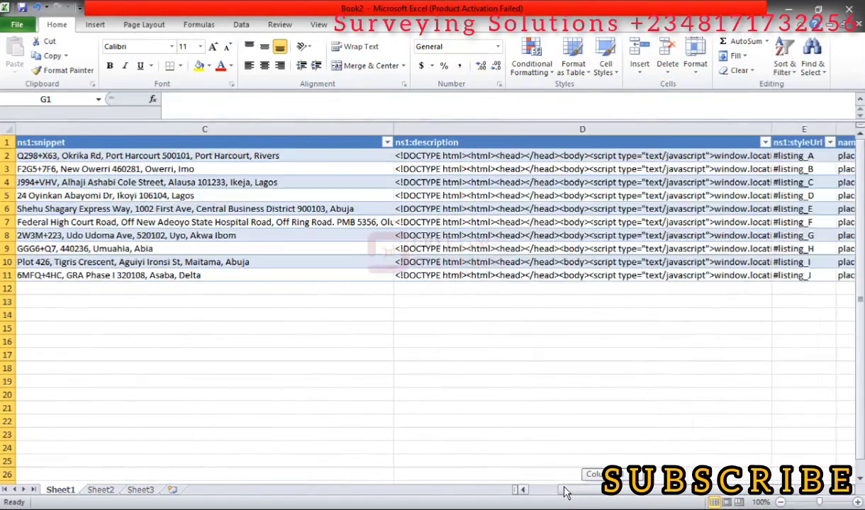
{"action": "mouse_move", "coordinate": [577, 490]}
{"action": "left_mouse_down"}
{"action": "mouse_move", "coordinate": [560, 493]}
{"action": "mouse_move", "coordinate": [581, 496]}
{"action": "left_mouse_up"}
Delete the ns1:description, ns1:styleUrl and name2 columns one after another
{"action": "left_click", "coordinate": [520, 128]}
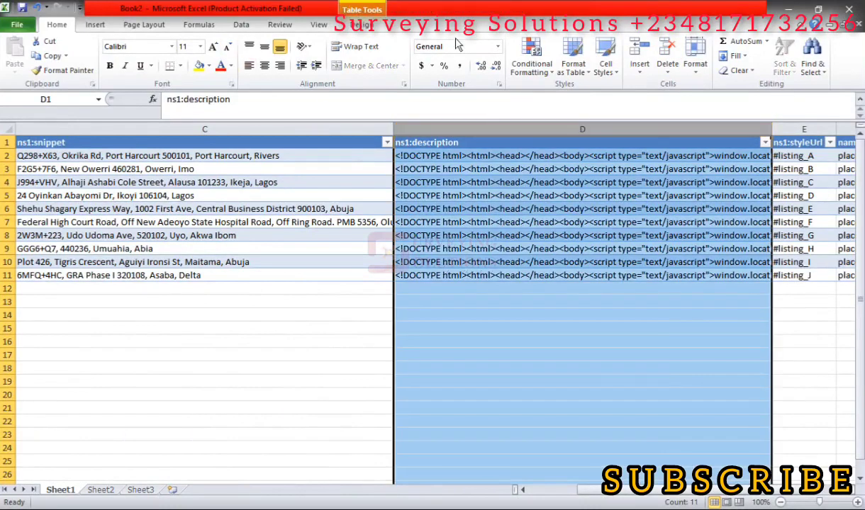
{"action": "left_click", "coordinate": [665, 51]}
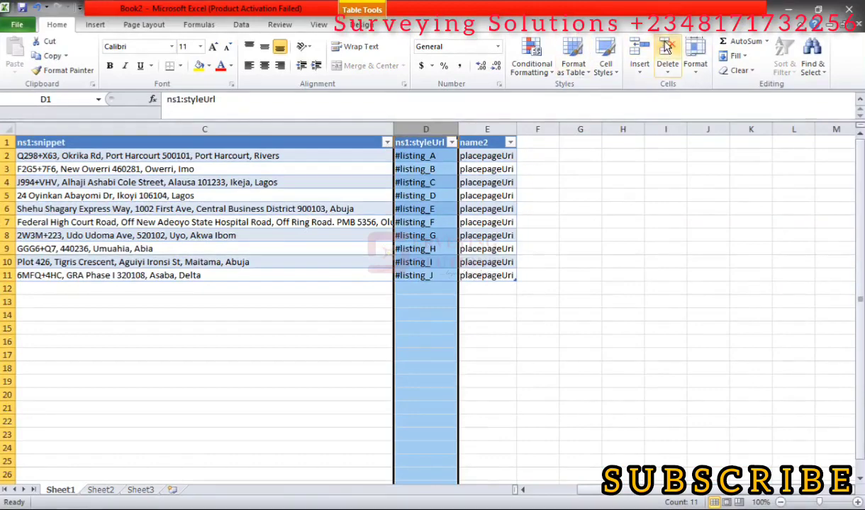
{"action": "left_click", "coordinate": [666, 51]}
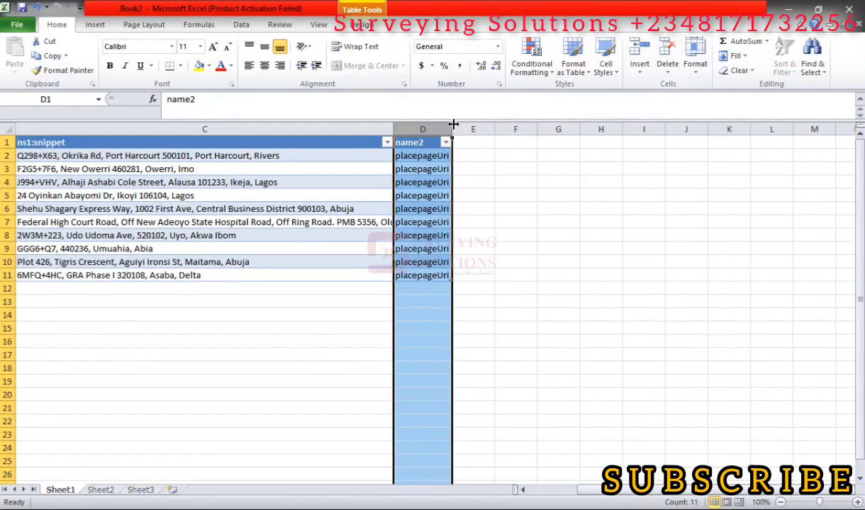
{"action": "left_click", "coordinate": [662, 48]}
{"action": "left_click_drag", "start_coordinate": [634, 495], "coordinate": [525, 489]}
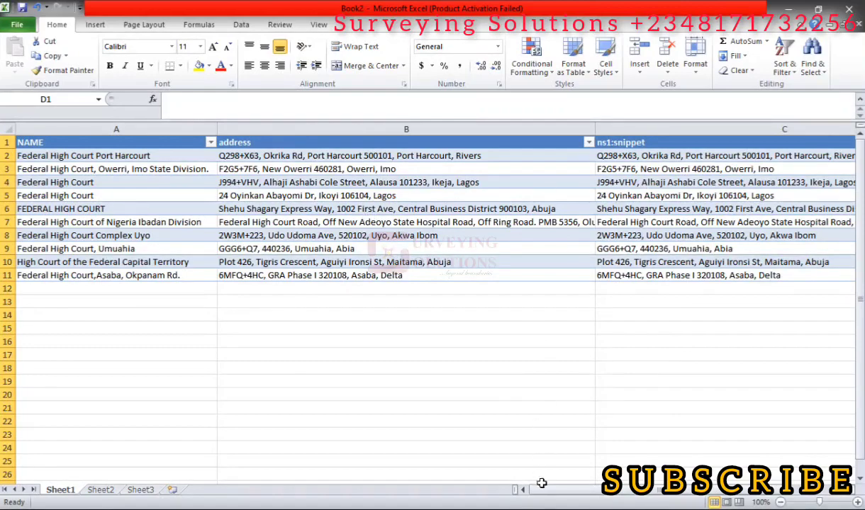
{"action": "left_click_drag", "start_coordinate": [579, 490], "coordinate": [67, 120]}
{"action": "left_click_drag", "start_coordinate": [566, 490], "coordinate": [528, 487]}
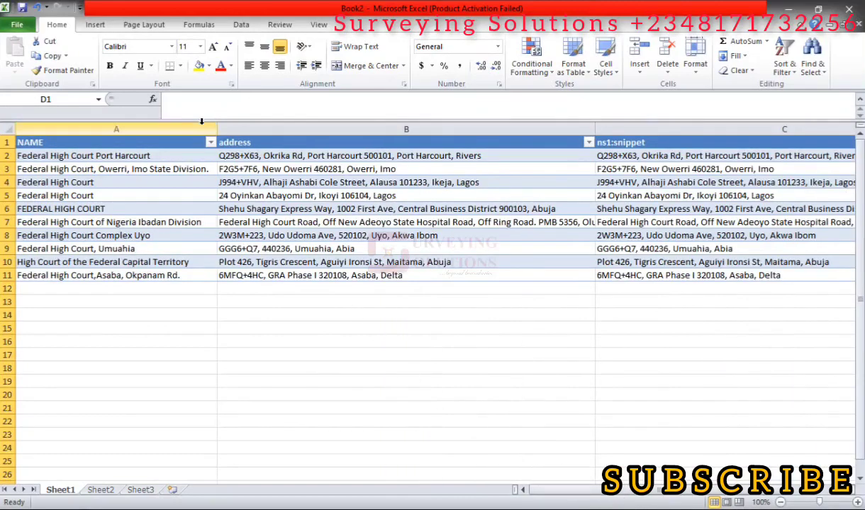